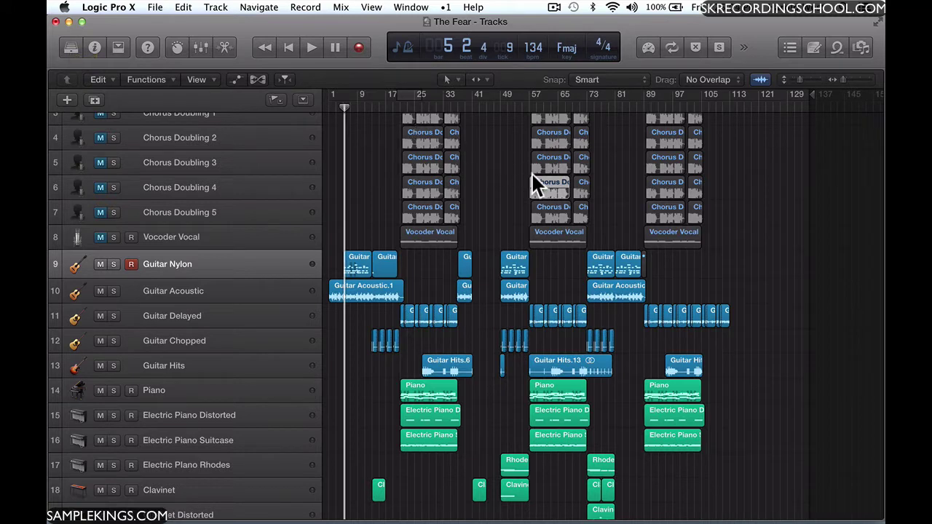
# - Open the Chorus Doubling 4 region's audio file, then zoom its waveform amplitude in and back out
pyautogui.press('alt')
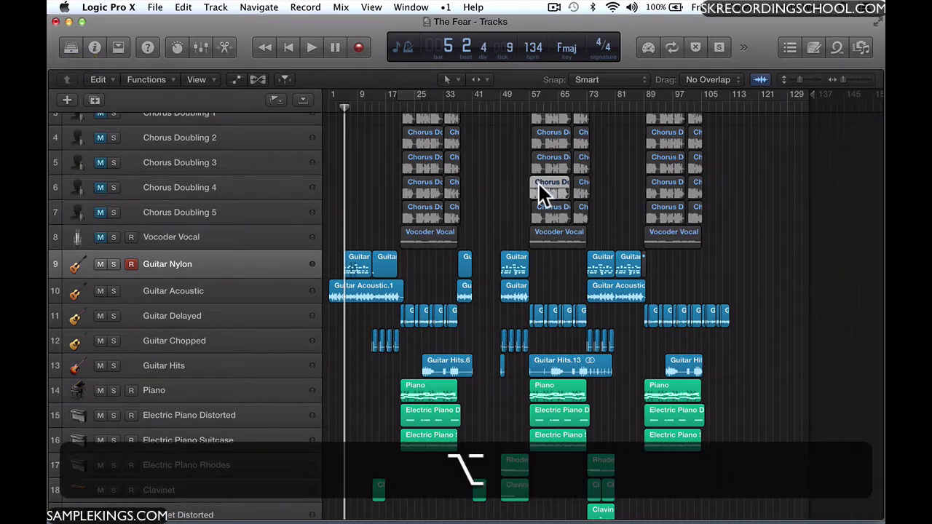
pyautogui.keyDown('alt'); pyautogui.doubleClick(546, 183); pyautogui.keyUp('alt')
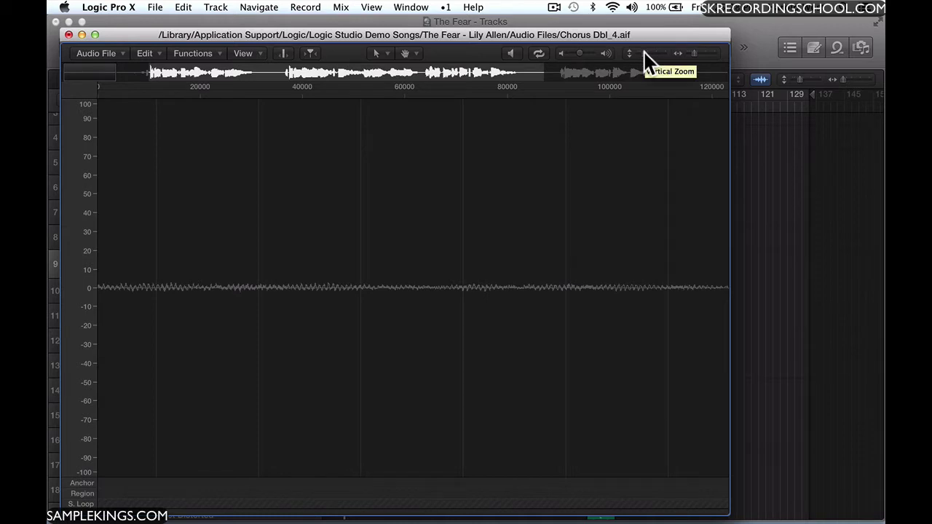
pyautogui.moveTo(643, 53); pyautogui.dragTo(689, 54)
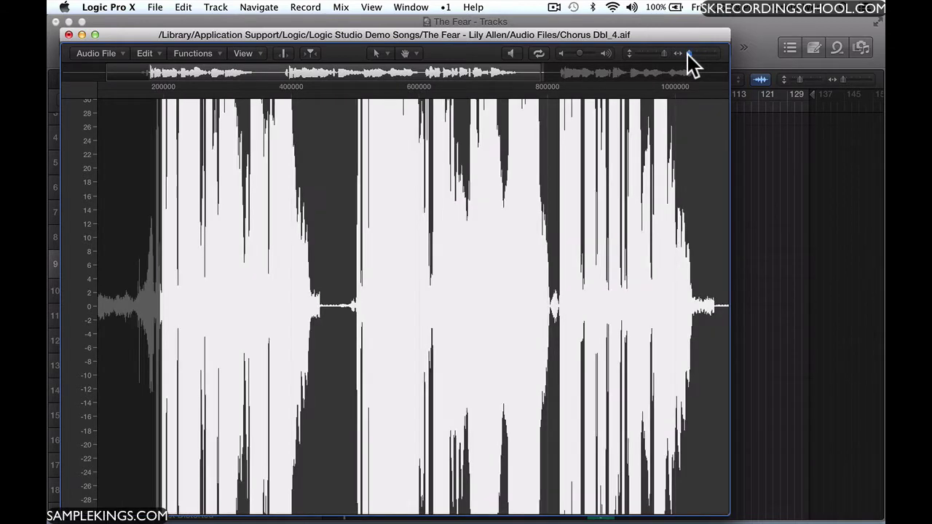
pyautogui.click(681, 54)
pyautogui.moveTo(663, 52); pyautogui.dragTo(643, 55)
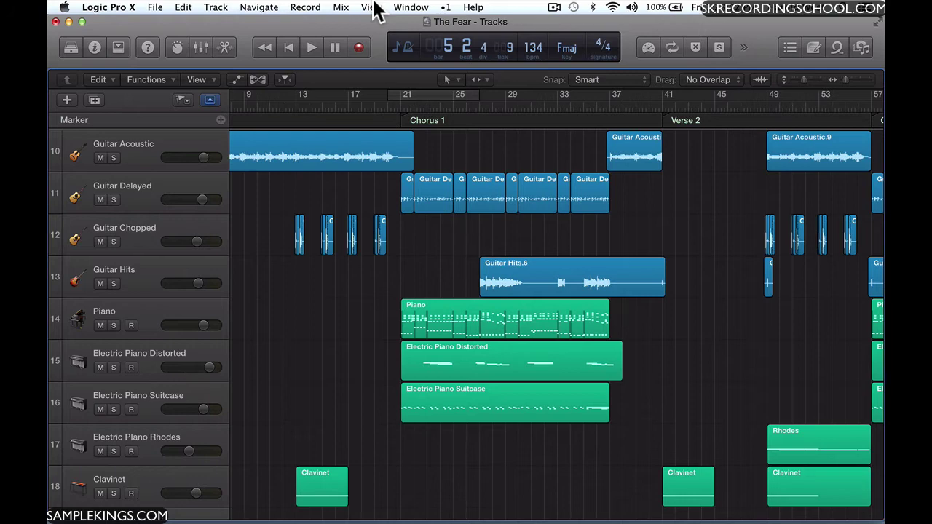
# - Tick Audio under Additional Options in the Advanced Tools preferences
pyautogui.click(411, 8)
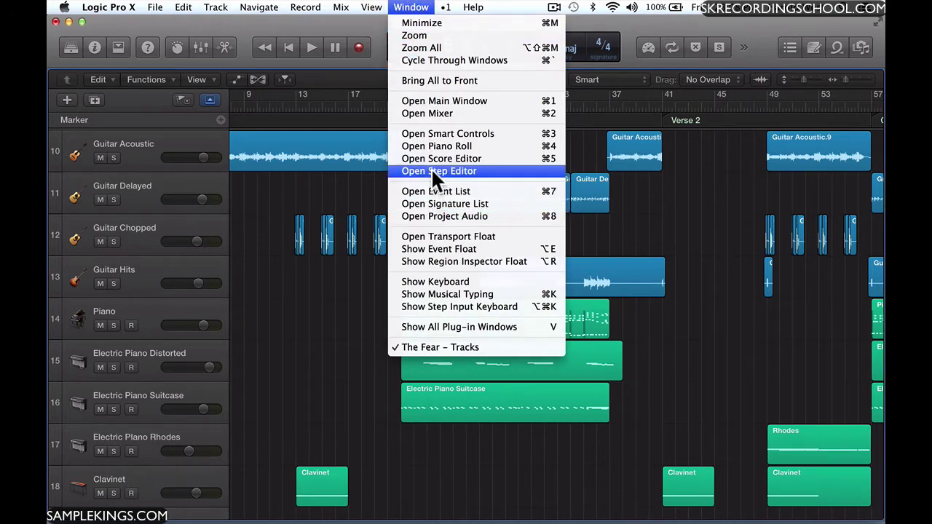
pyautogui.click(416, 7)
pyautogui.click(102, 8)
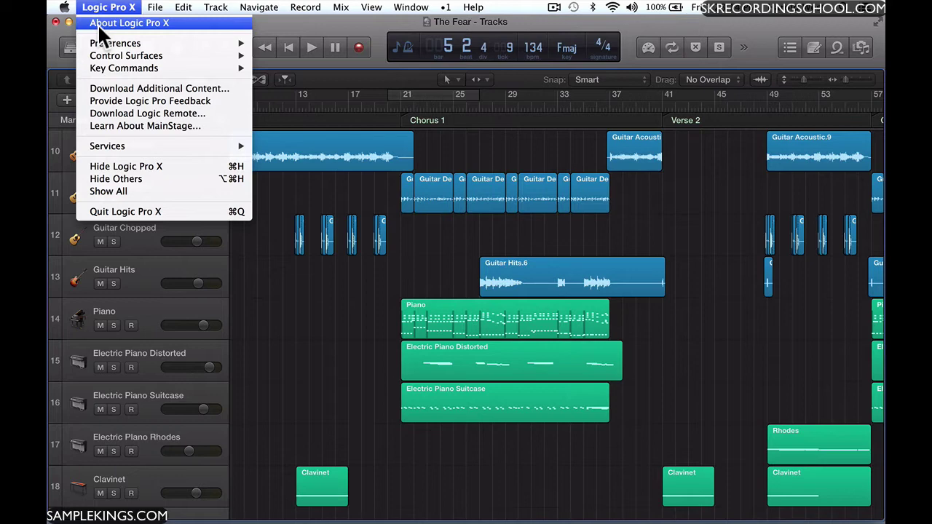
pyautogui.moveTo(100, 43)
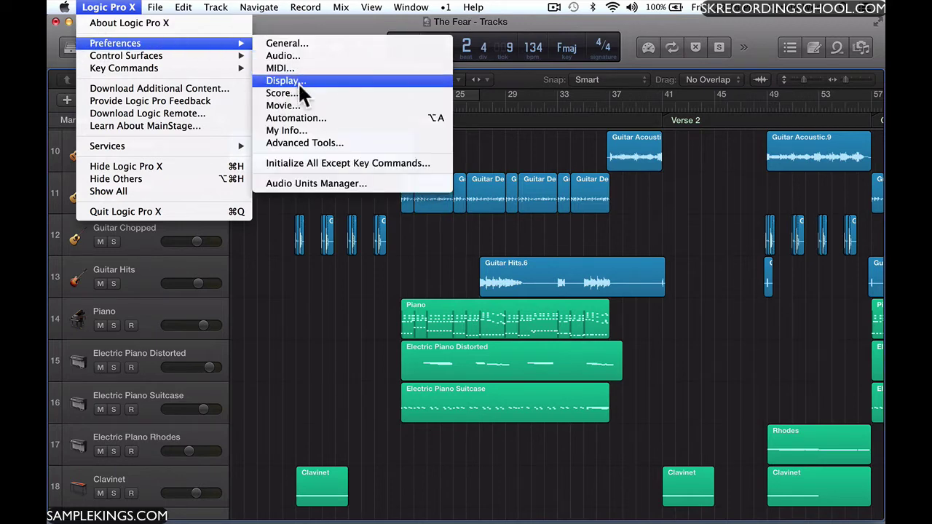
pyautogui.click(304, 141)
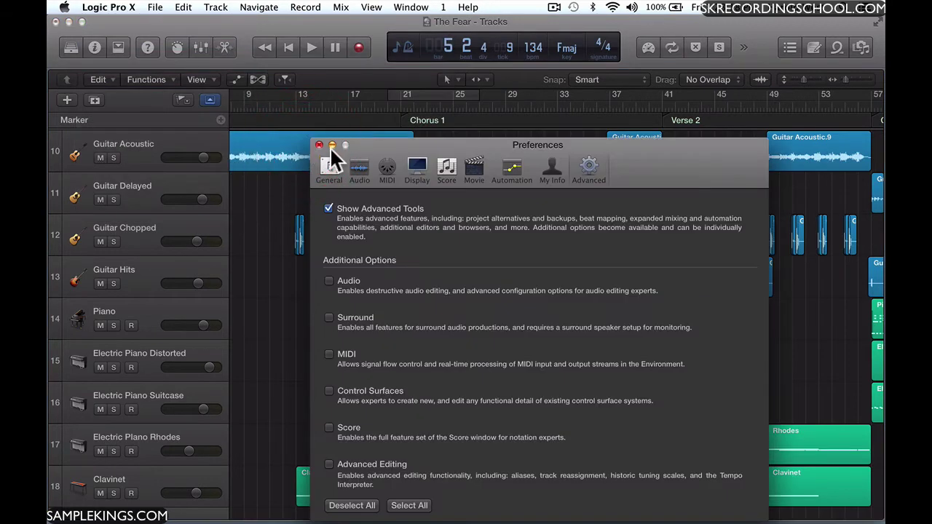
pyautogui.click(329, 280)
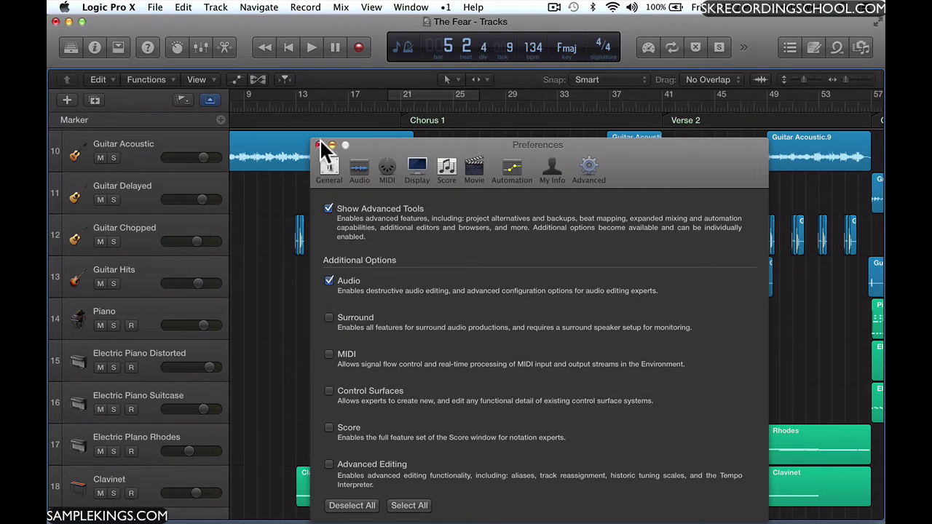
# - Close Preferences and open Guitar Hits.6's Guitar Hits.wav in the audio file editor, zooming to fit its waveform
pyautogui.click(318, 145)
pyautogui.click(402, 7)
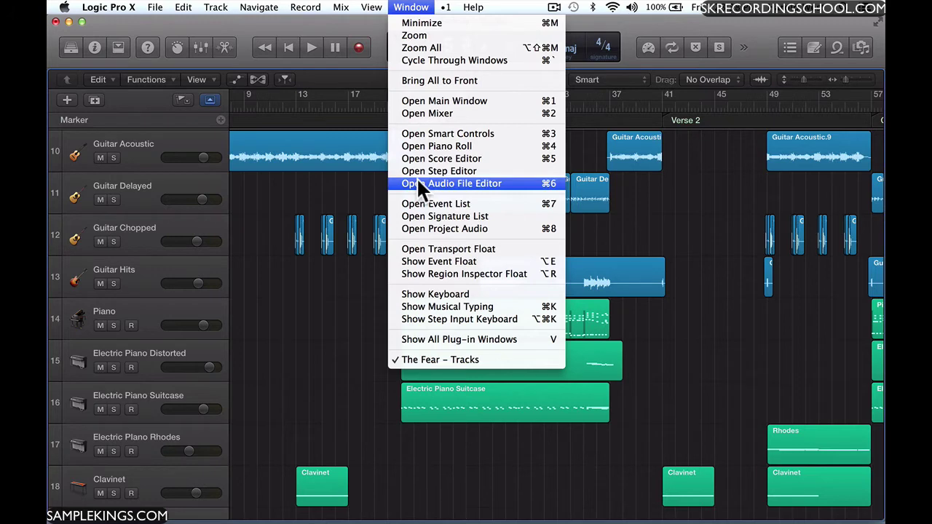
pyautogui.click(603, 286)
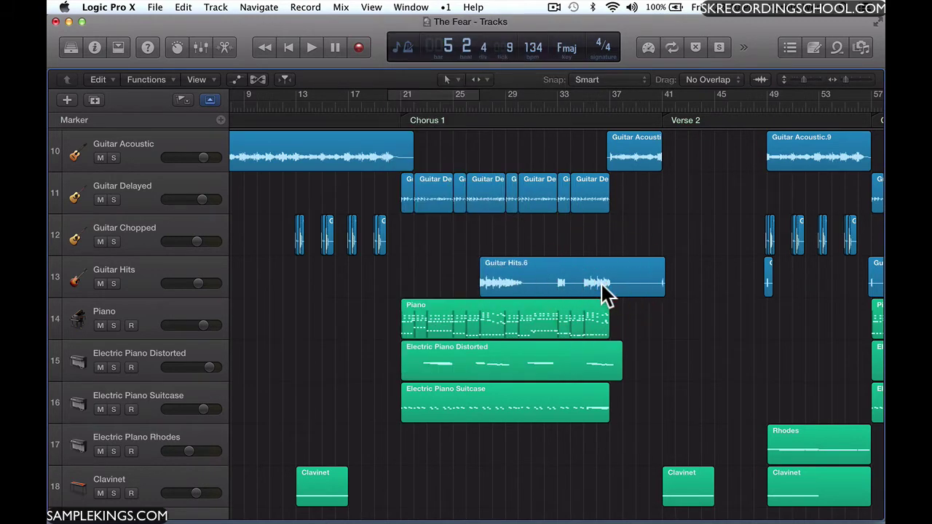
pyautogui.click(419, 9)
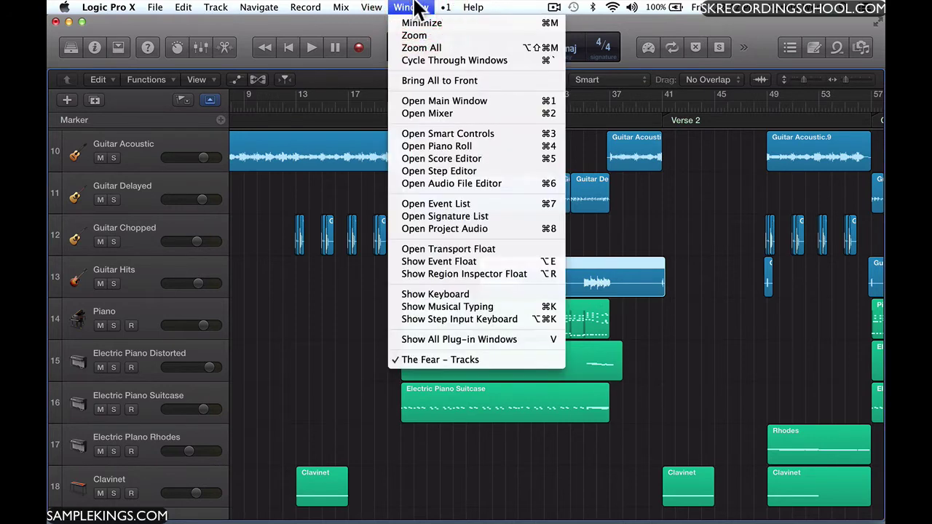
pyautogui.click(440, 183)
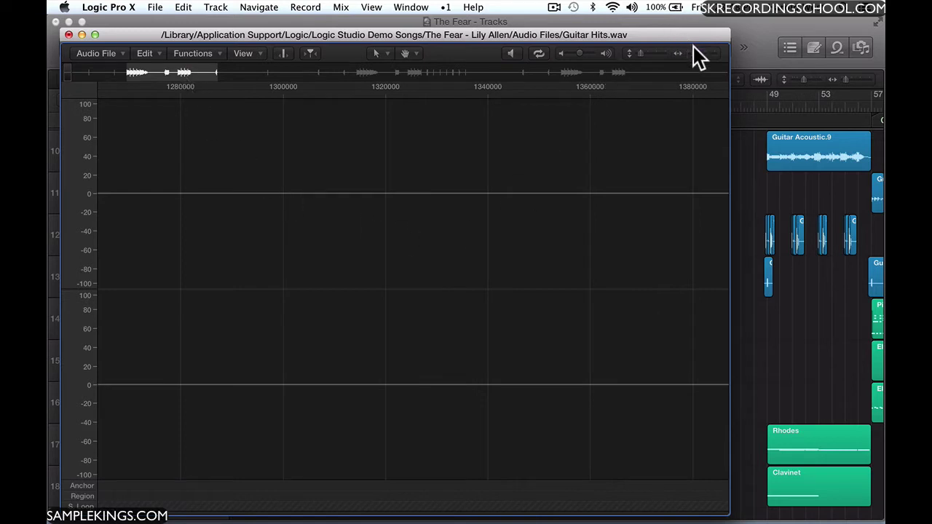
pyautogui.moveTo(693, 49); pyautogui.dragTo(623, 64)
pyautogui.moveTo(694, 53); pyautogui.dragTo(672, 52)
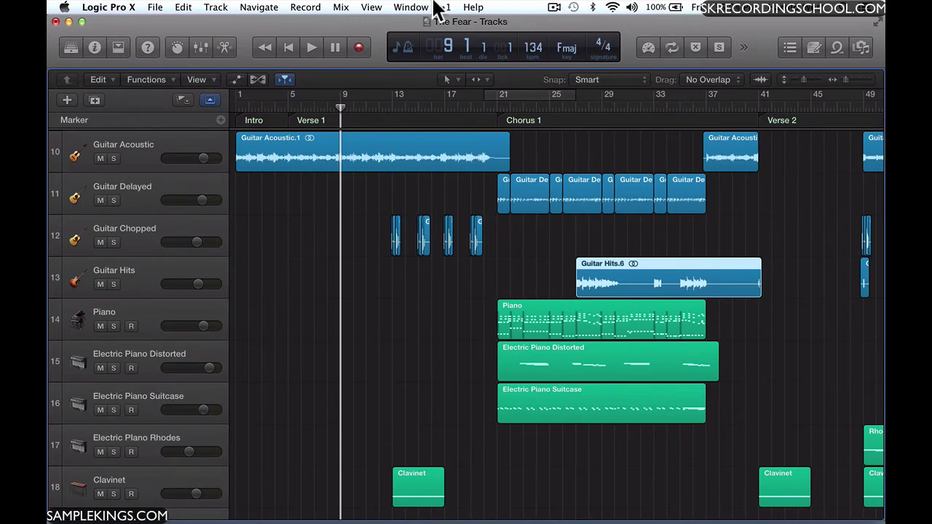
# - Open the Event List and go up from Piano notes to all project regions
pyautogui.click(415, 9)
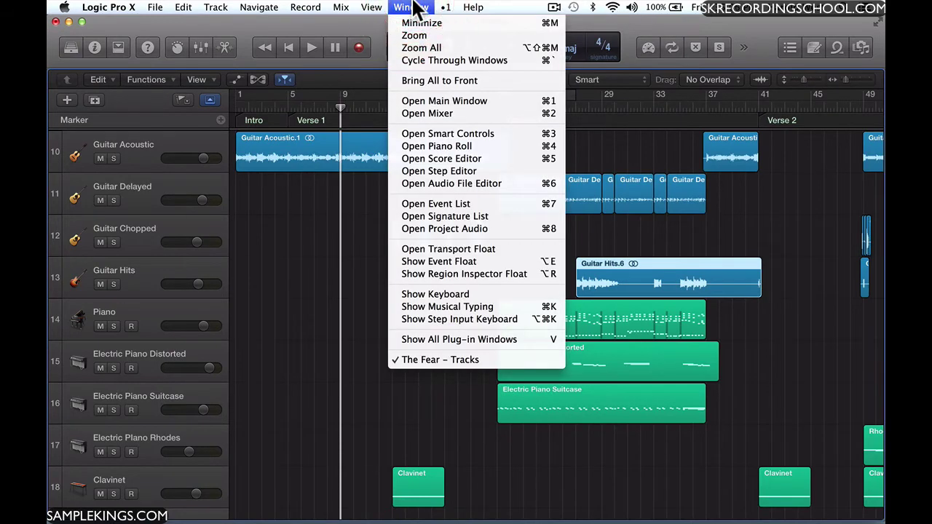
pyautogui.click(403, 199)
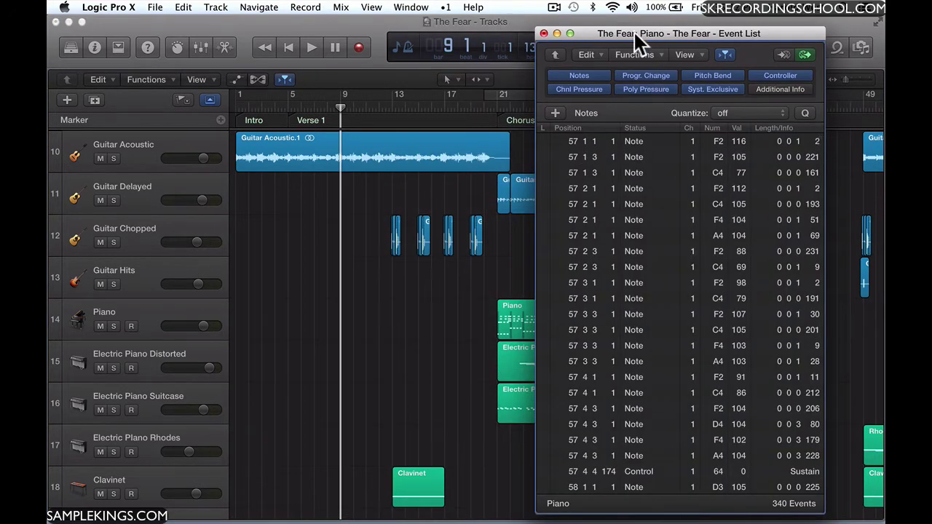
pyautogui.click(557, 58)
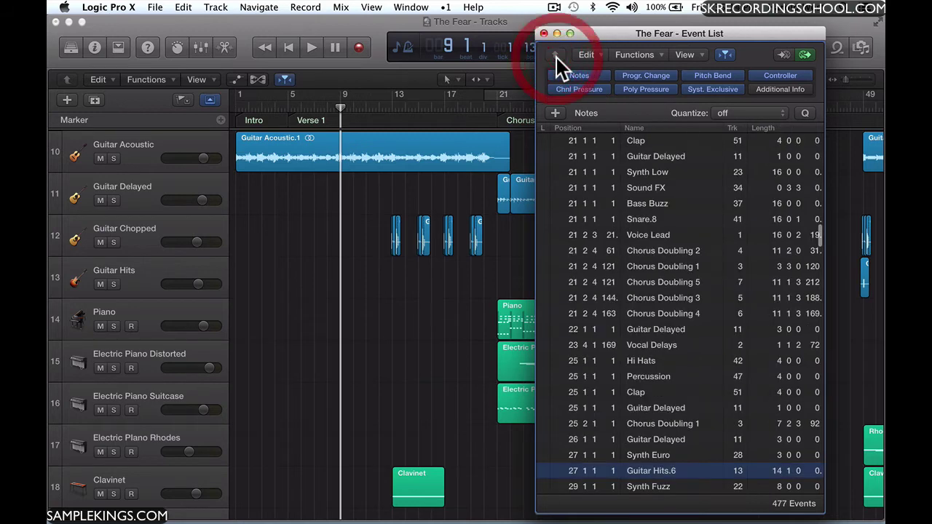
pyautogui.moveTo(603, 33); pyautogui.dragTo(579, 33)
pyautogui.scroll(-5, 626, 264)
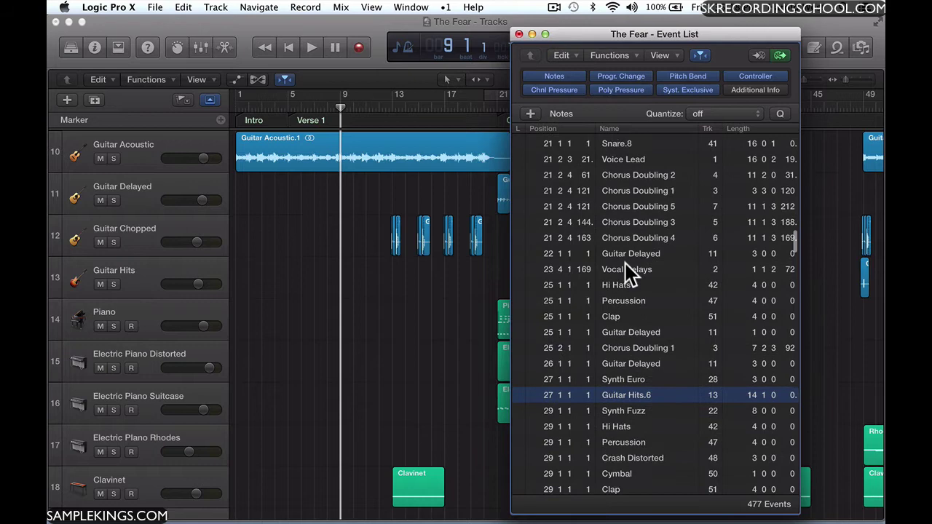
pyautogui.scroll(6, 625, 264)
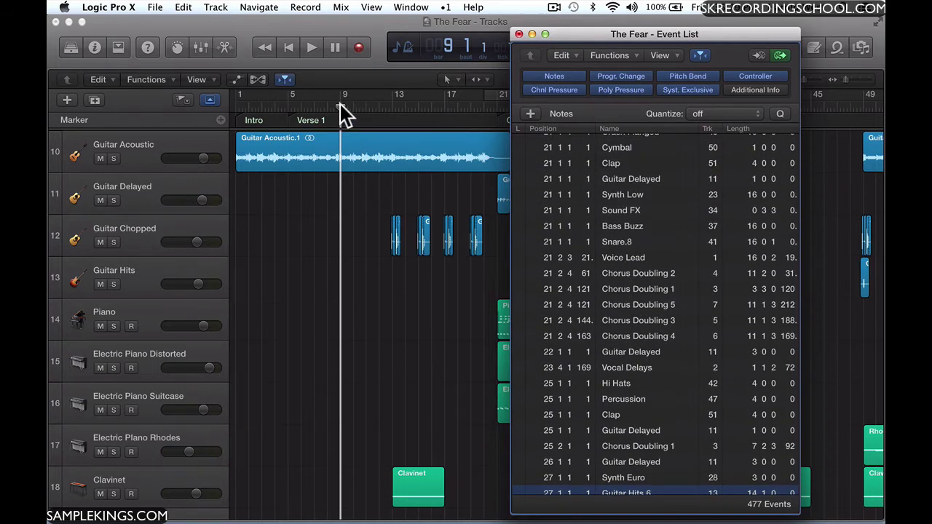
# - Drag the playhead to just past bar 13 and scroll through the listed region events
pyautogui.moveTo(340, 106); pyautogui.dragTo(393, 110)
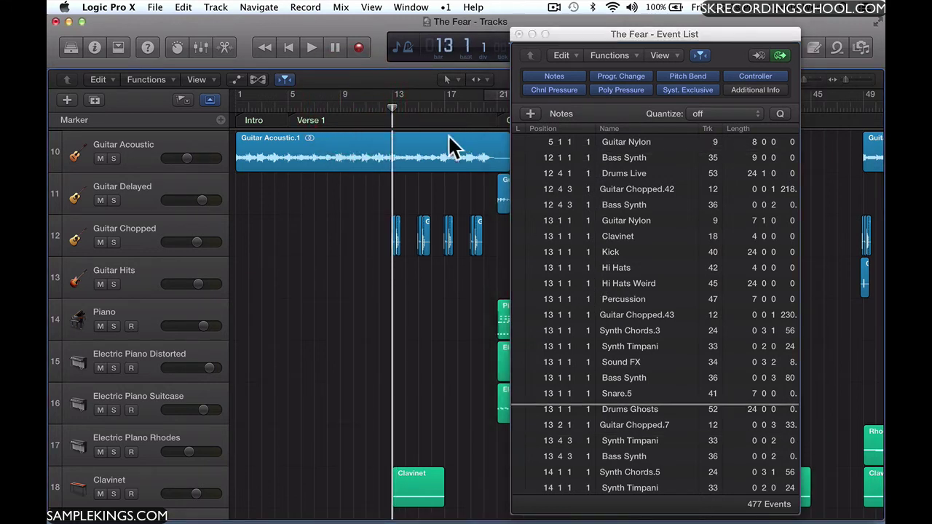
pyautogui.moveTo(393, 109); pyautogui.dragTo(407, 113)
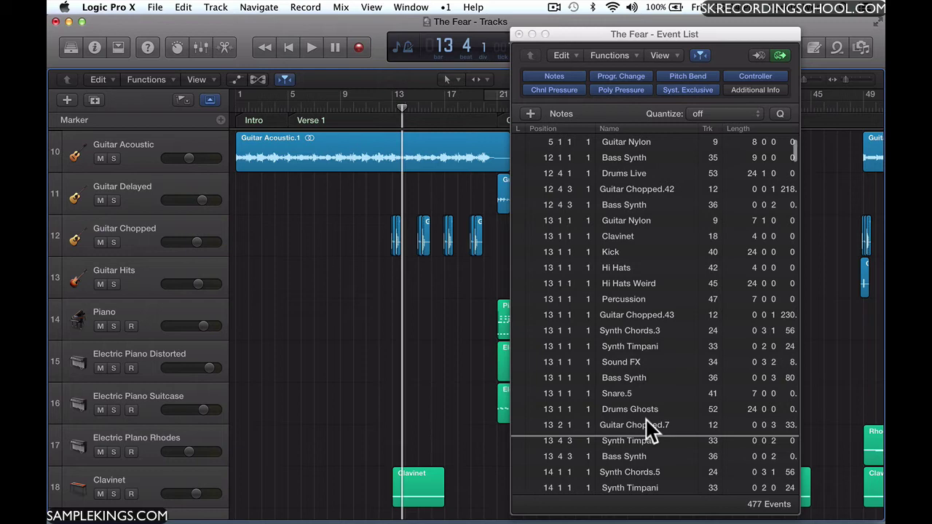
pyautogui.scroll(-1, 646, 420)
pyautogui.scroll(-10, 646, 420)
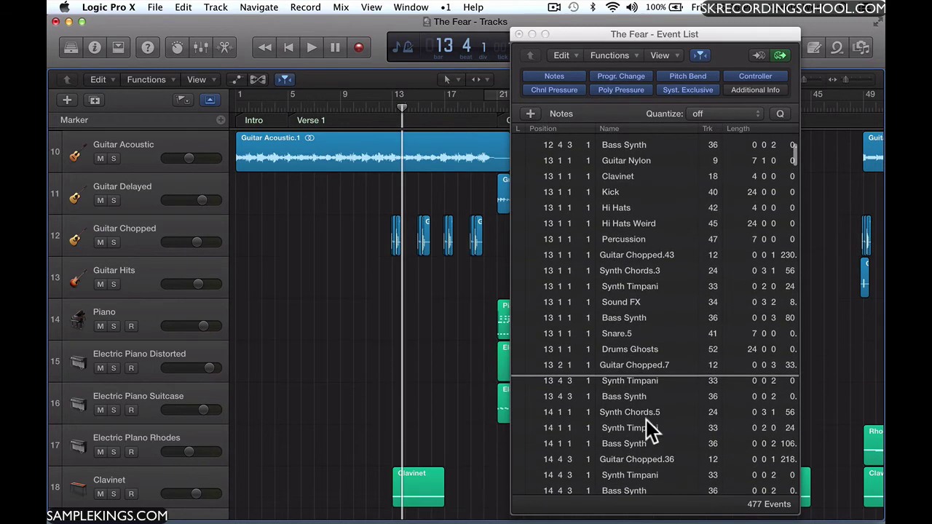
pyautogui.scroll(-14, 646, 421)
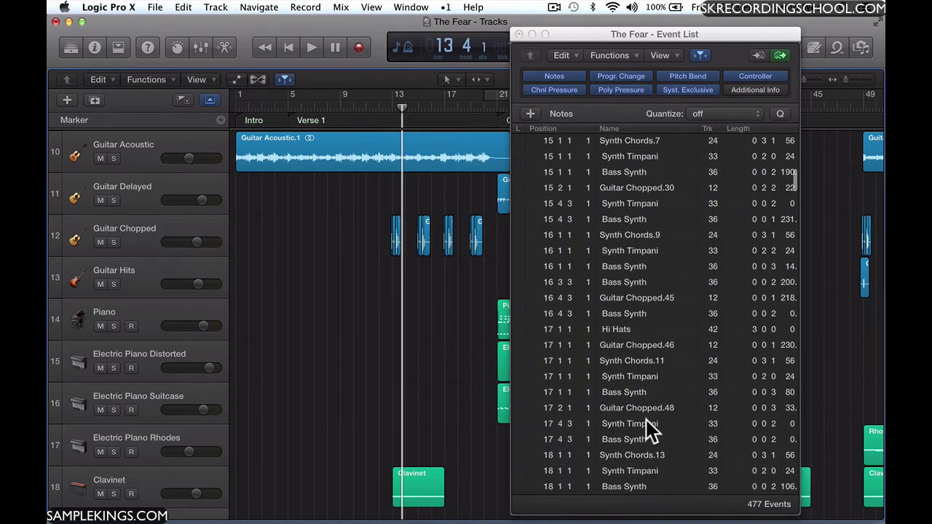
pyautogui.scroll(1, 646, 420)
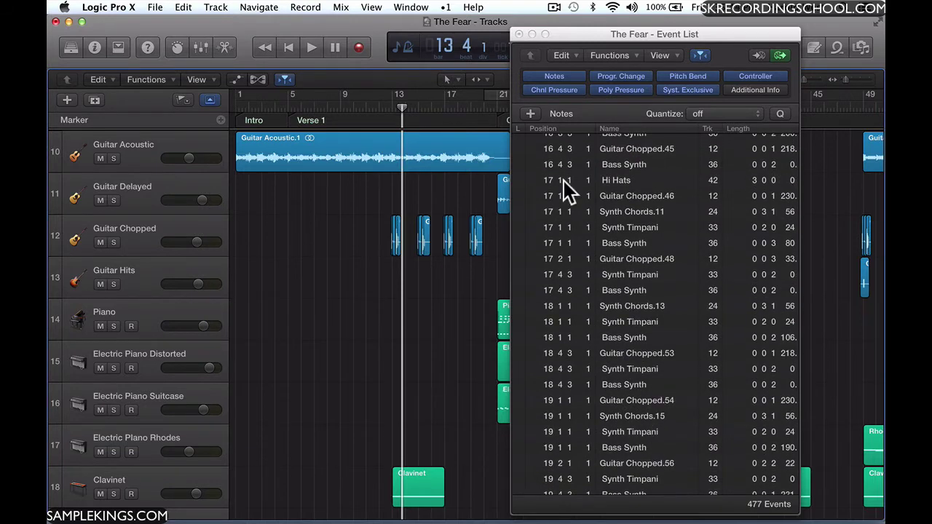
# - Make the Event List follow Electric Piano Suitcase, Electric Piano Distorted, Piano and Guitar Hits.6 regions in turn
pyautogui.click(507, 408)
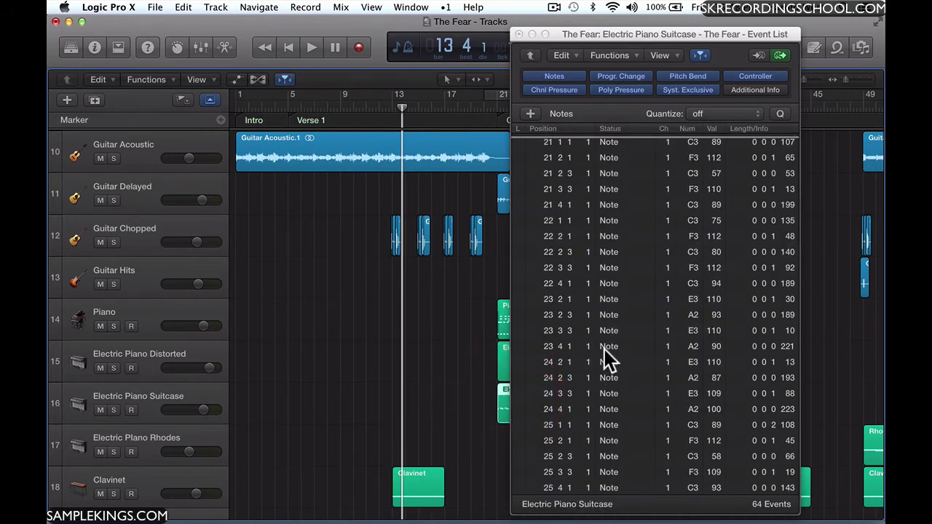
pyautogui.moveTo(609, 33); pyautogui.dragTo(279, 46)
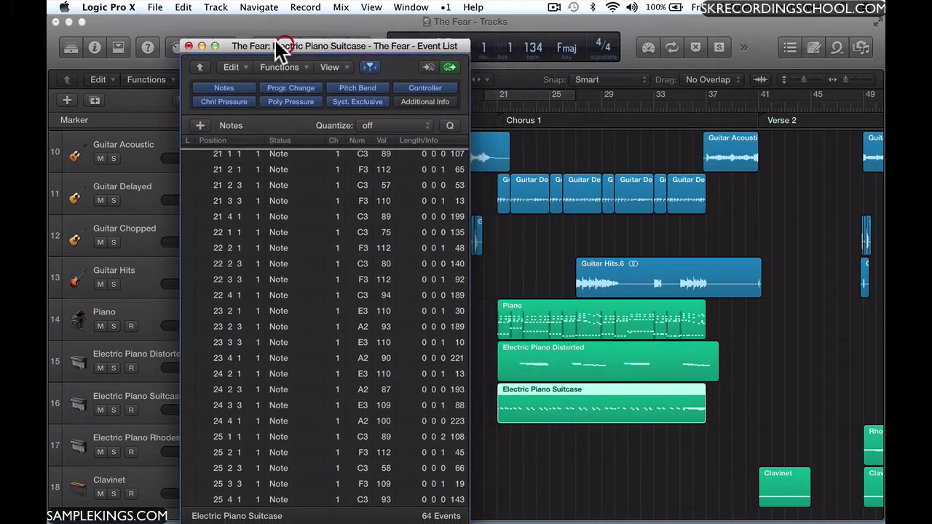
pyautogui.click(571, 360)
pyautogui.click(571, 325)
pyautogui.click(574, 357)
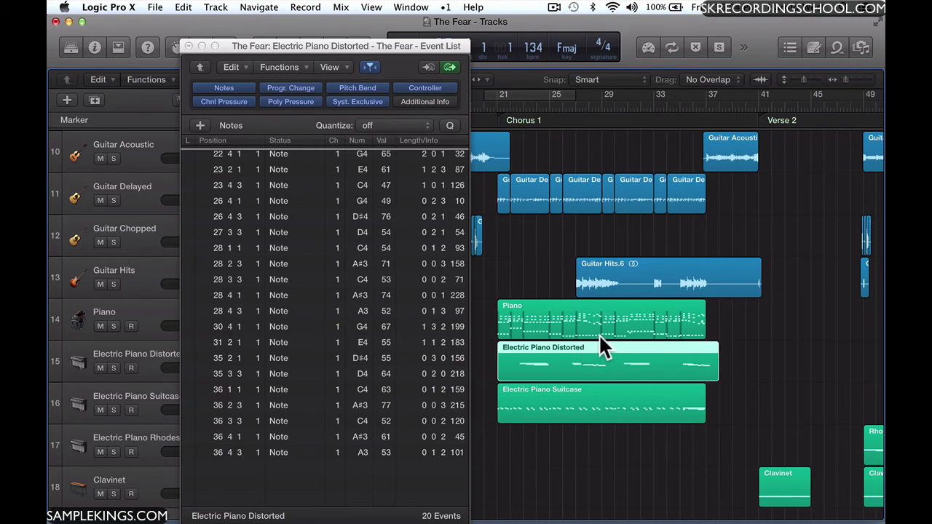
pyautogui.click(628, 270)
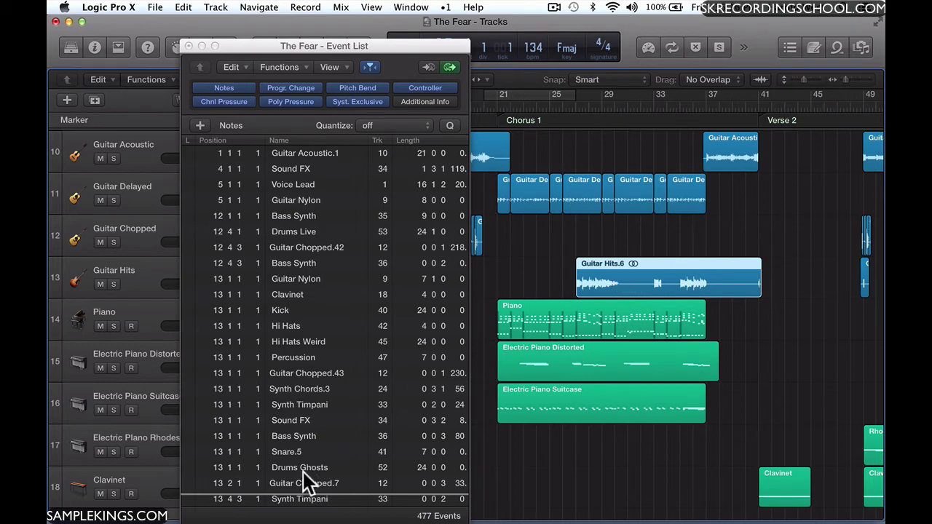
# - List Electric Piano Suitcase's notes and select the F3, C3, A#2 and G3 note rows
pyautogui.click(539, 375)
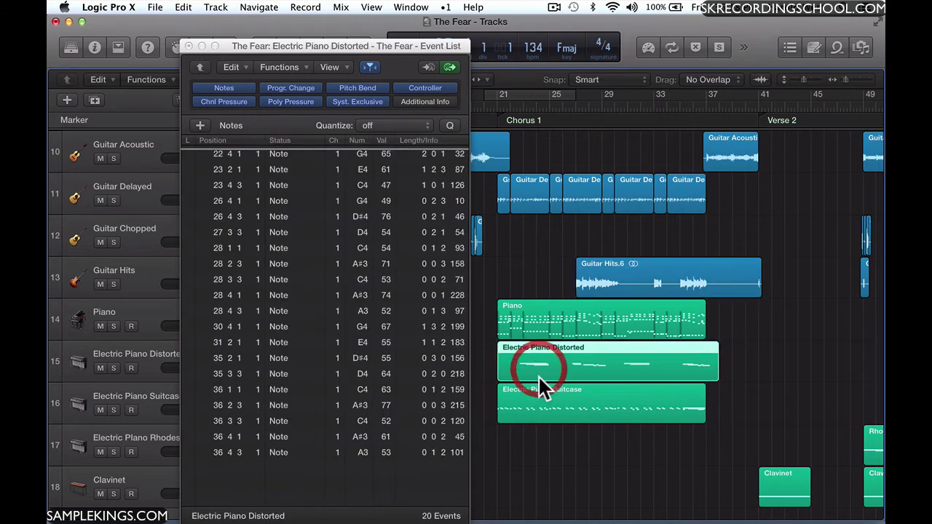
pyautogui.click(547, 421)
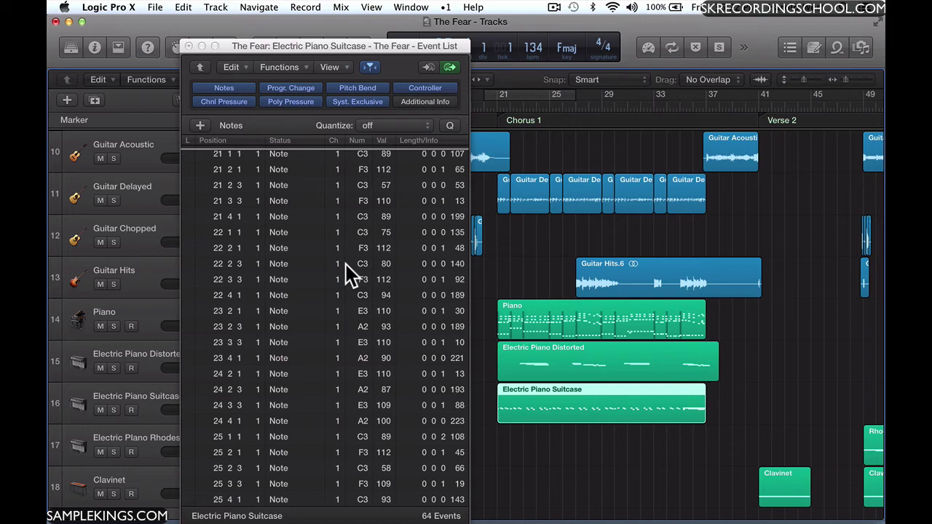
pyautogui.scroll(-6, 328, 353)
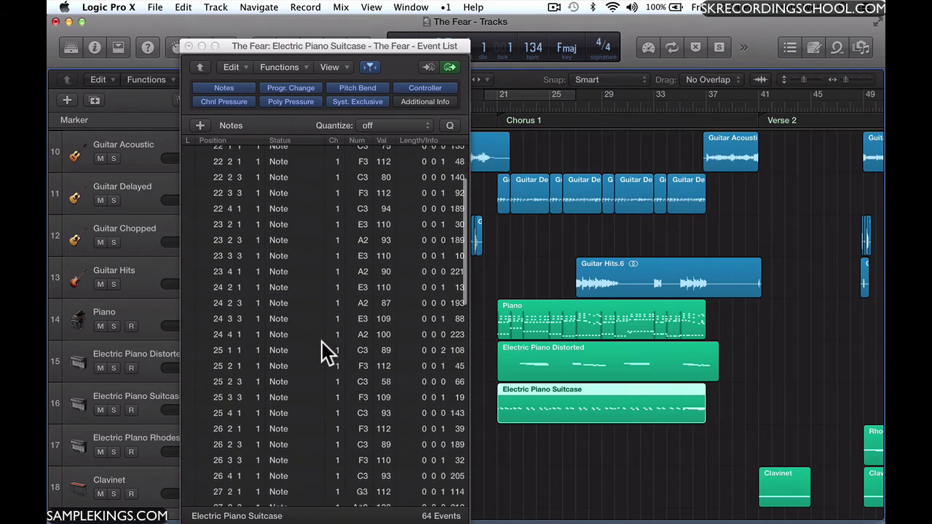
pyautogui.scroll(-8, 325, 353)
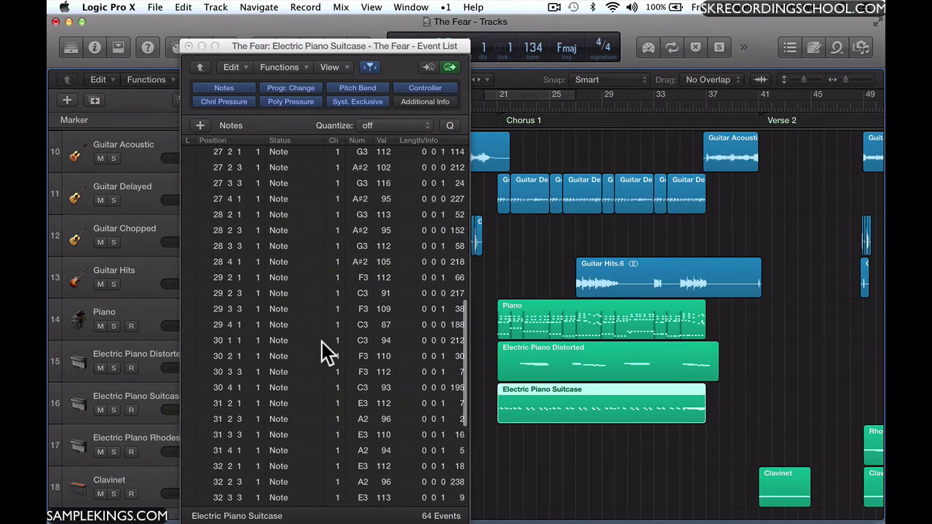
pyautogui.click(380, 309)
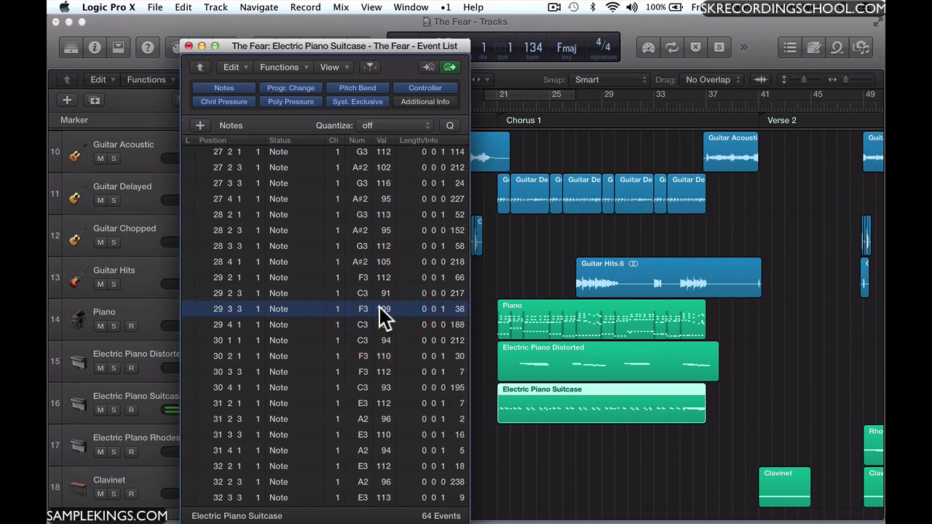
pyautogui.click(377, 321)
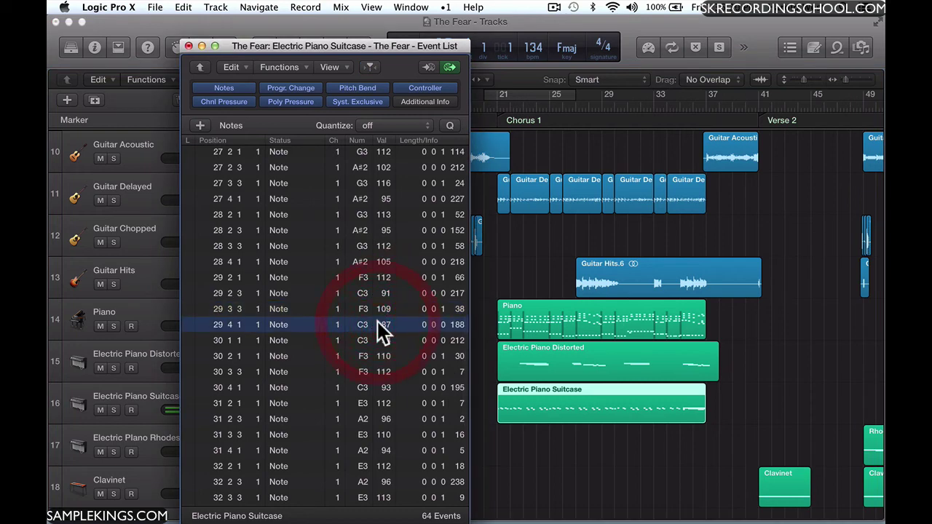
pyautogui.click(355, 262)
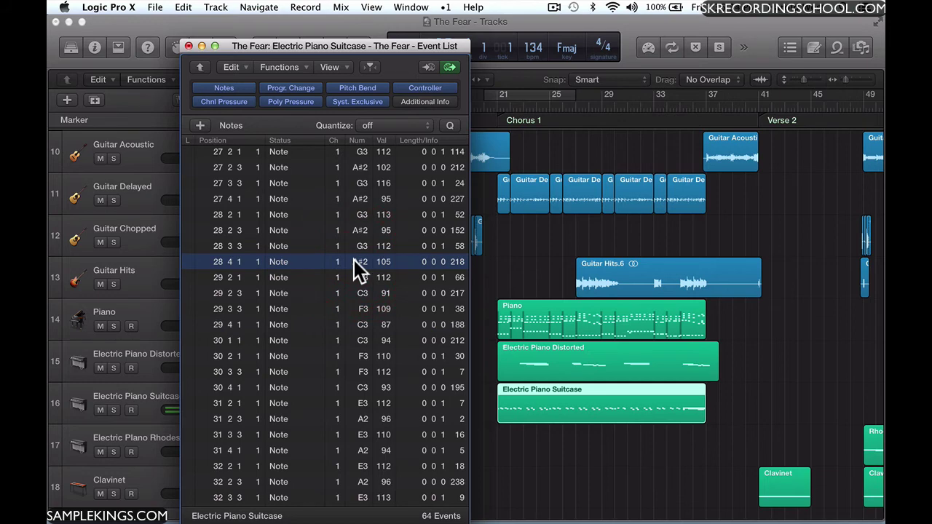
pyautogui.click(358, 246)
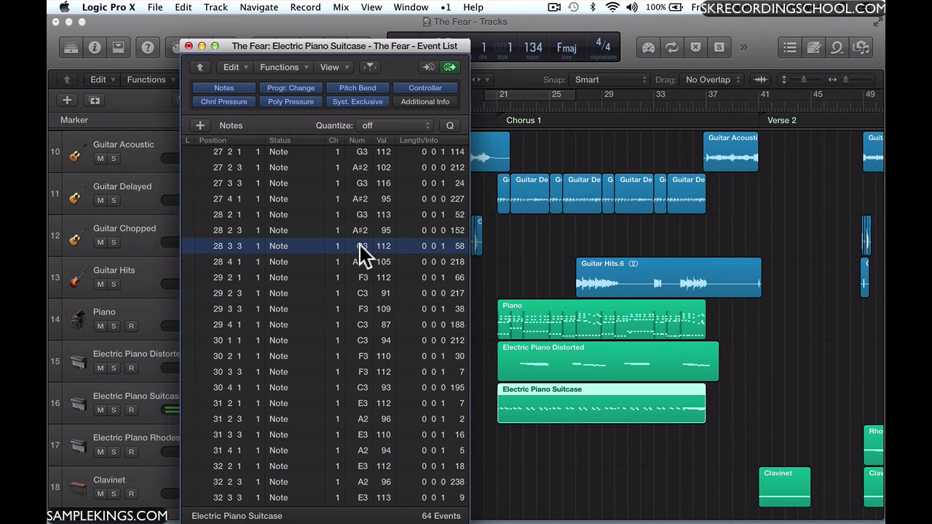
pyautogui.click(357, 246)
# - Leave the Suitcase notes folder and scroll the 477-event region list back up to bar 1
pyautogui.click(201, 66)
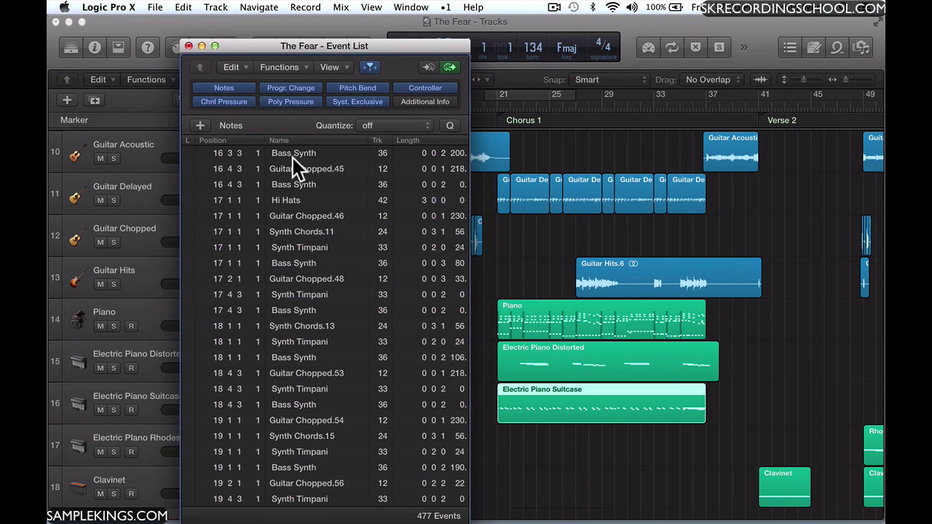
pyautogui.scroll(10, 313, 268)
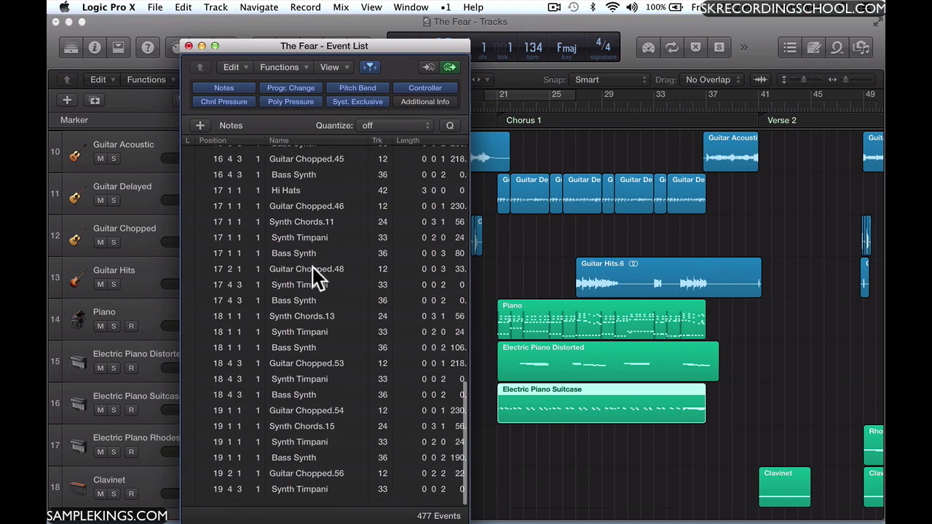
pyautogui.scroll(10, 313, 267)
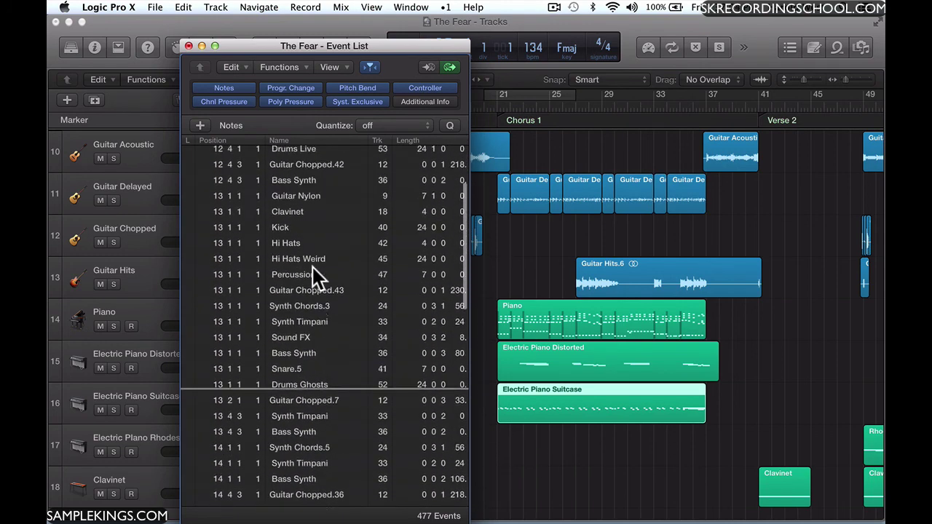